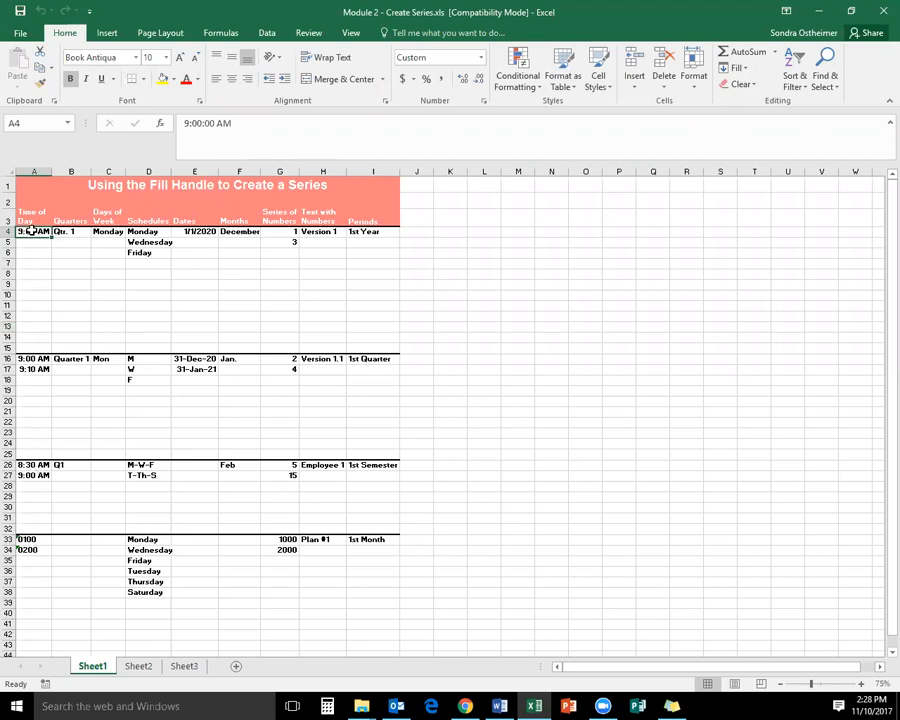
Fill the 9:00 AM hourly series down to A14 and auto-fit the width of column A
{"action": "left_click_drag", "start_coordinate": [50, 236], "coordinate": [45, 340]}
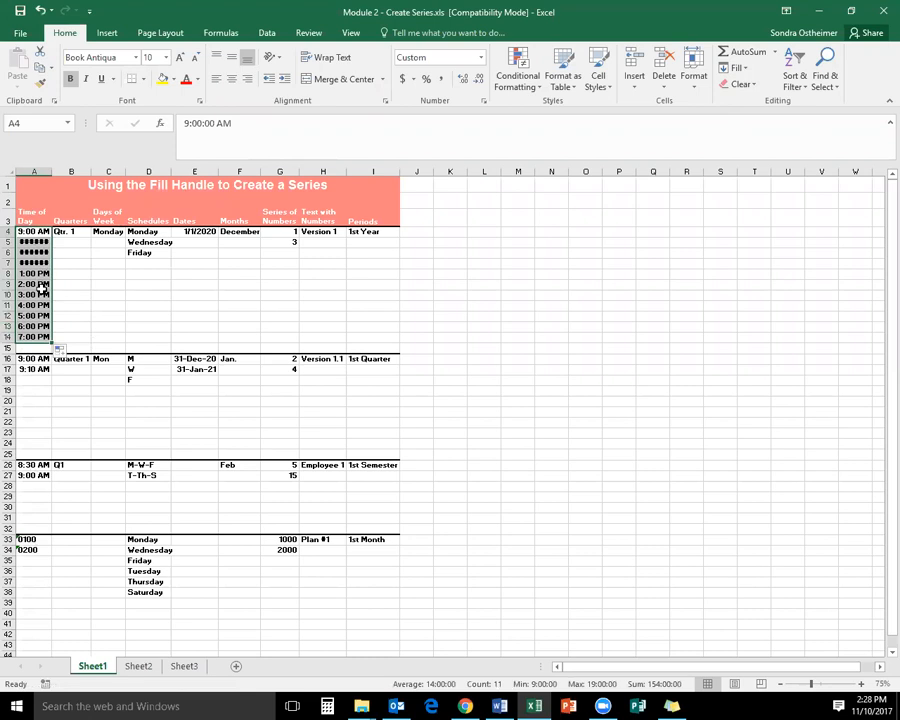
{"action": "mouse_move", "coordinate": [45, 243]}
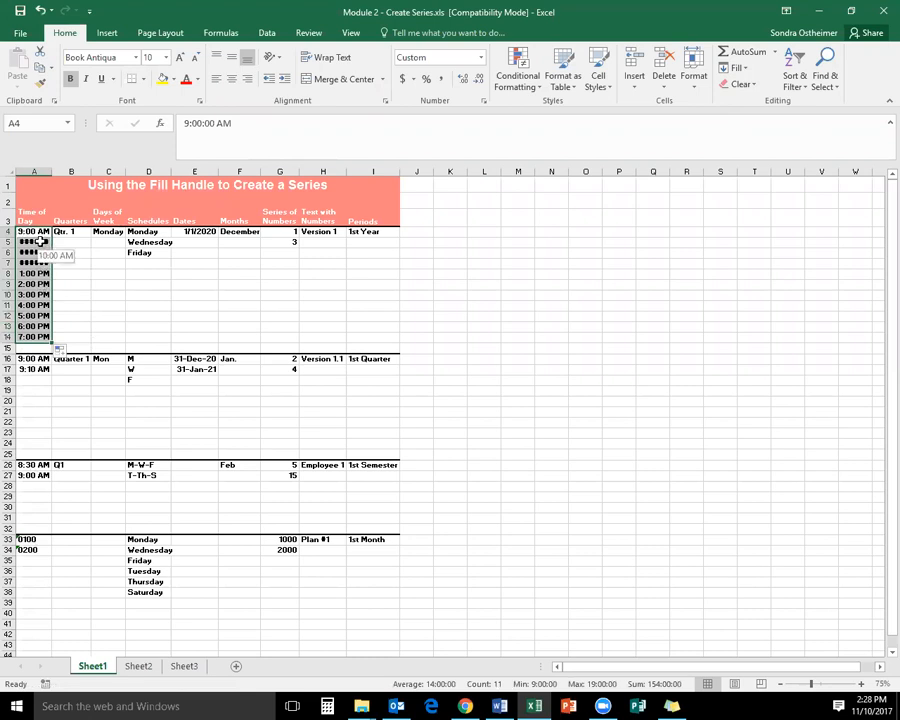
{"action": "double_click", "coordinate": [46, 171]}
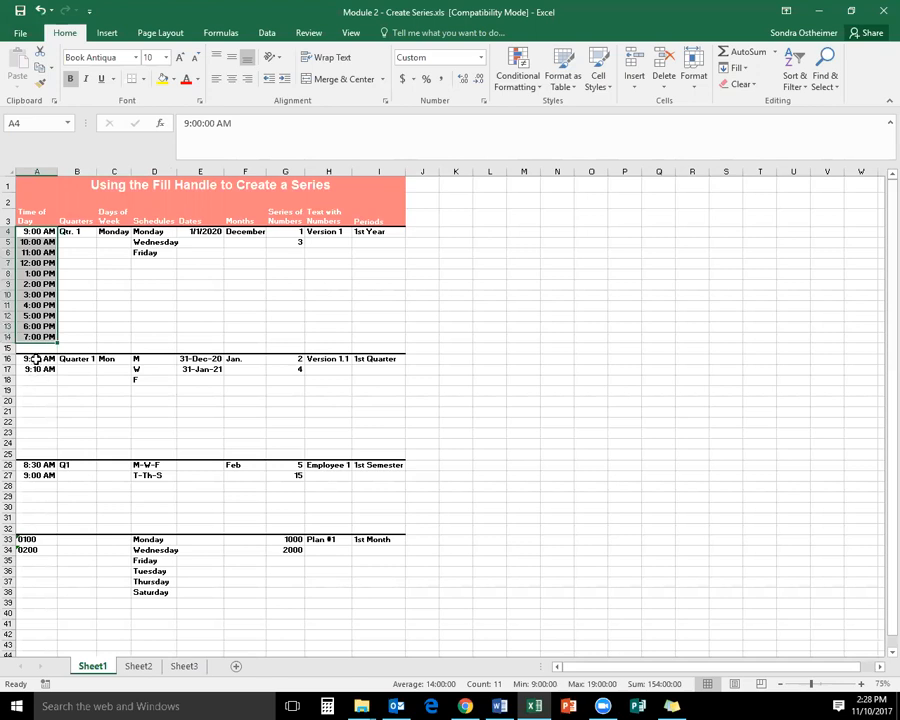
Extend the remaining Time of Day series from their two starting values down to rows 24, 31 and 42
{"action": "left_click", "coordinate": [36, 358]}
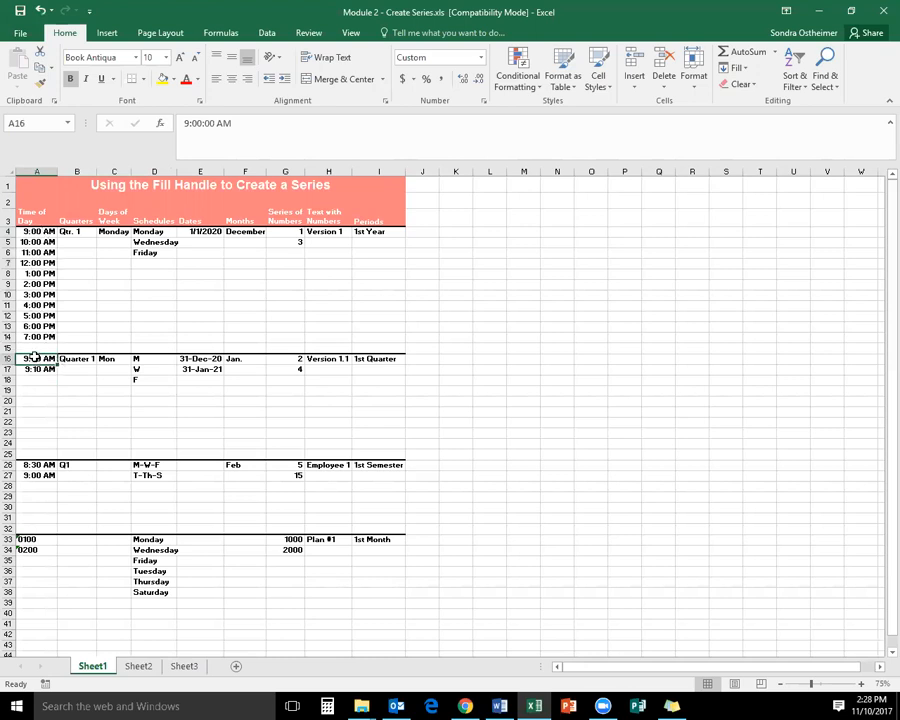
{"action": "left_click_drag", "start_coordinate": [33, 361], "coordinate": [33, 368]}
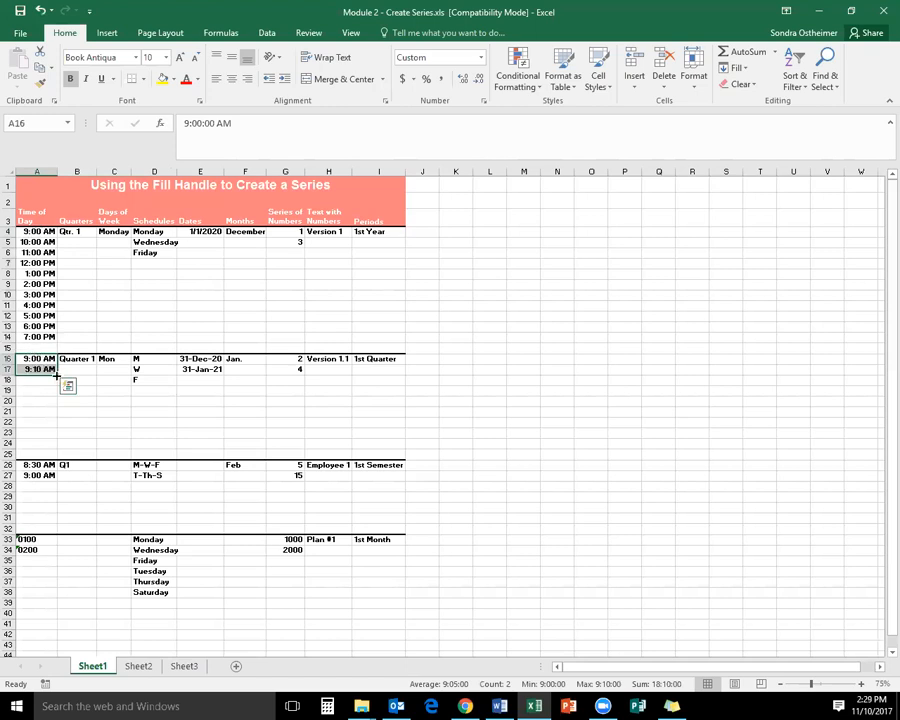
{"action": "left_click_drag", "start_coordinate": [58, 375], "coordinate": [58, 452]}
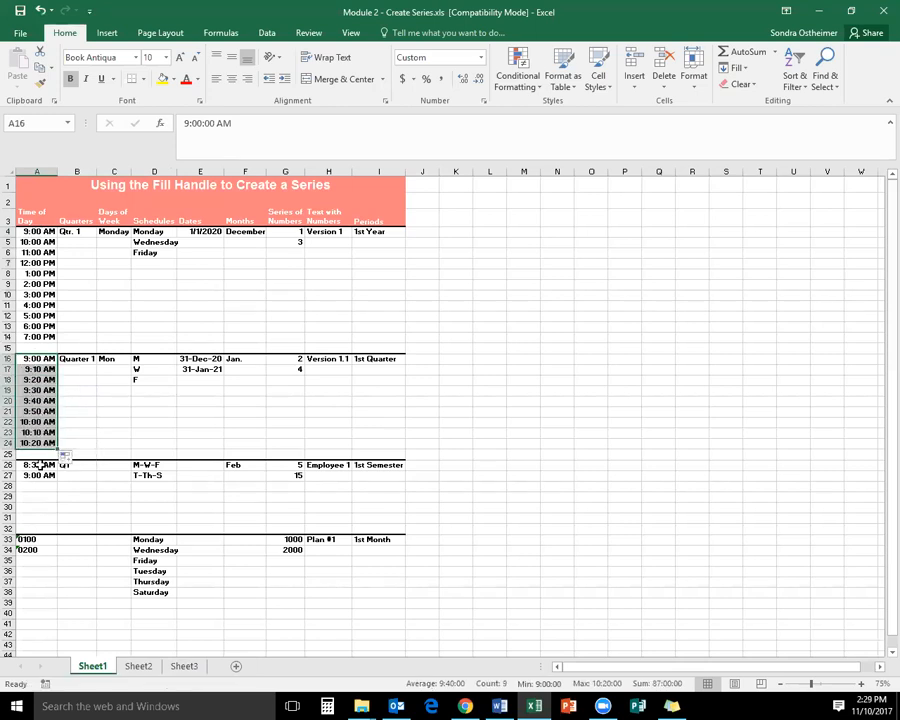
{"action": "left_click_drag", "start_coordinate": [36, 465], "coordinate": [47, 636]}
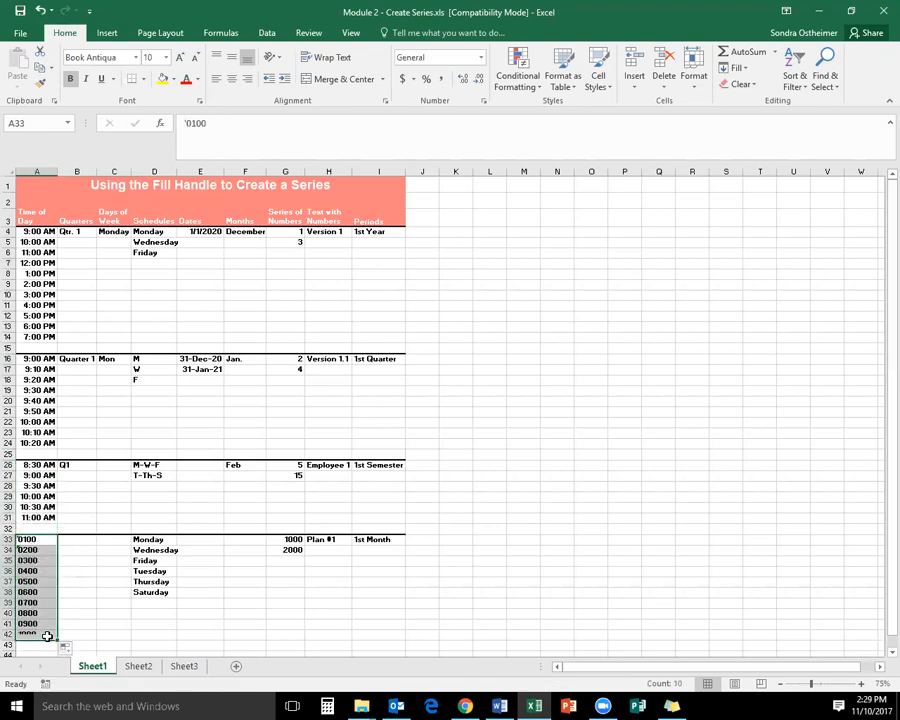
Fill the three Quarters series down to rows 14, 24 and 31, and extend 1st Quarter in the Periods column to row 24
{"action": "left_click", "coordinate": [77, 232]}
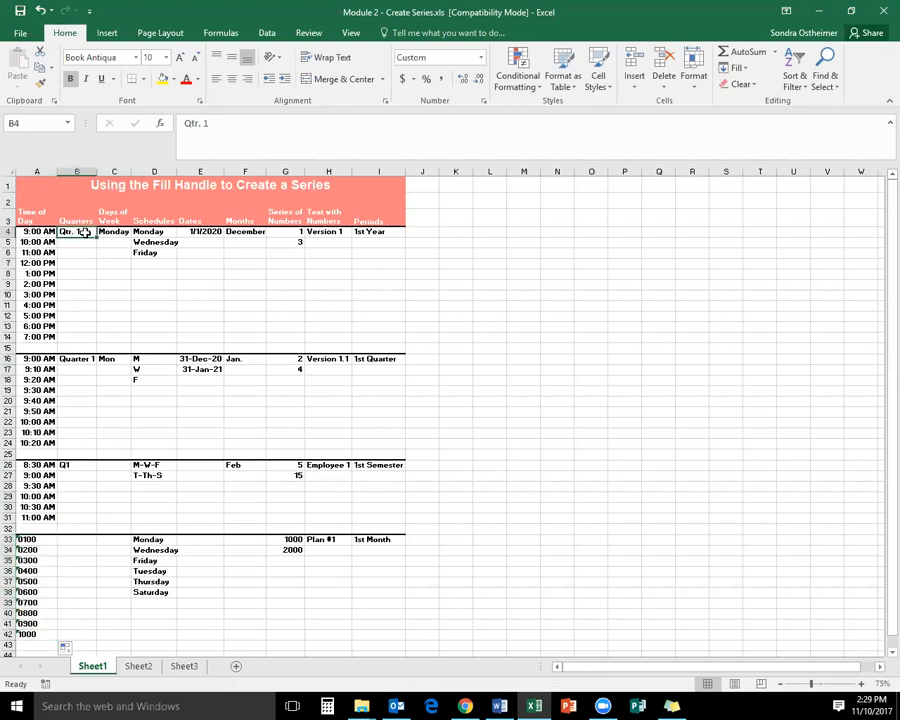
{"action": "left_click_drag", "start_coordinate": [96, 240], "coordinate": [86, 344]}
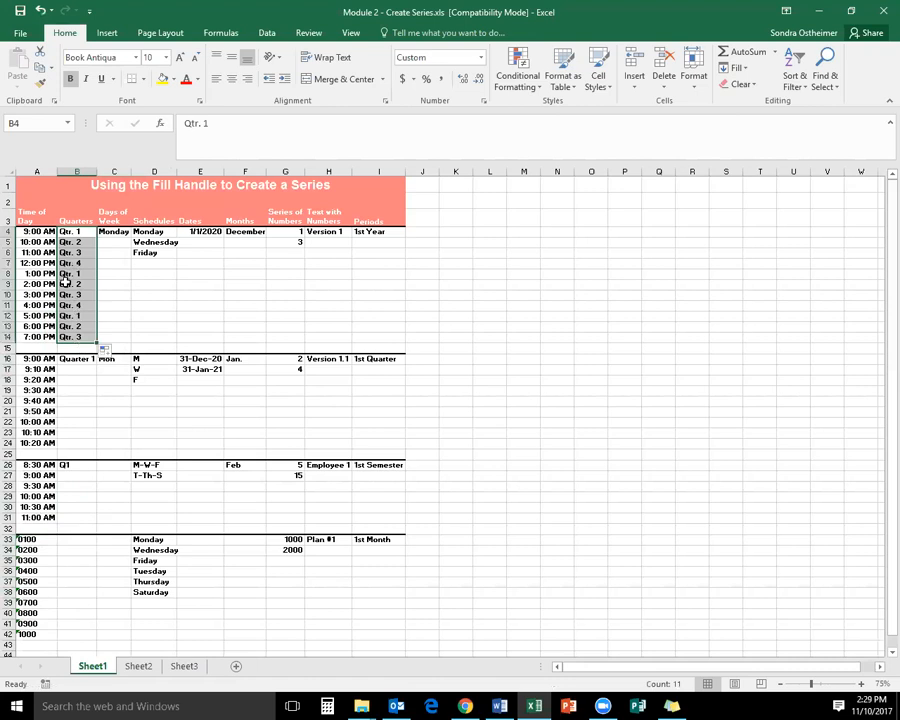
{"action": "left_click", "coordinate": [77, 359]}
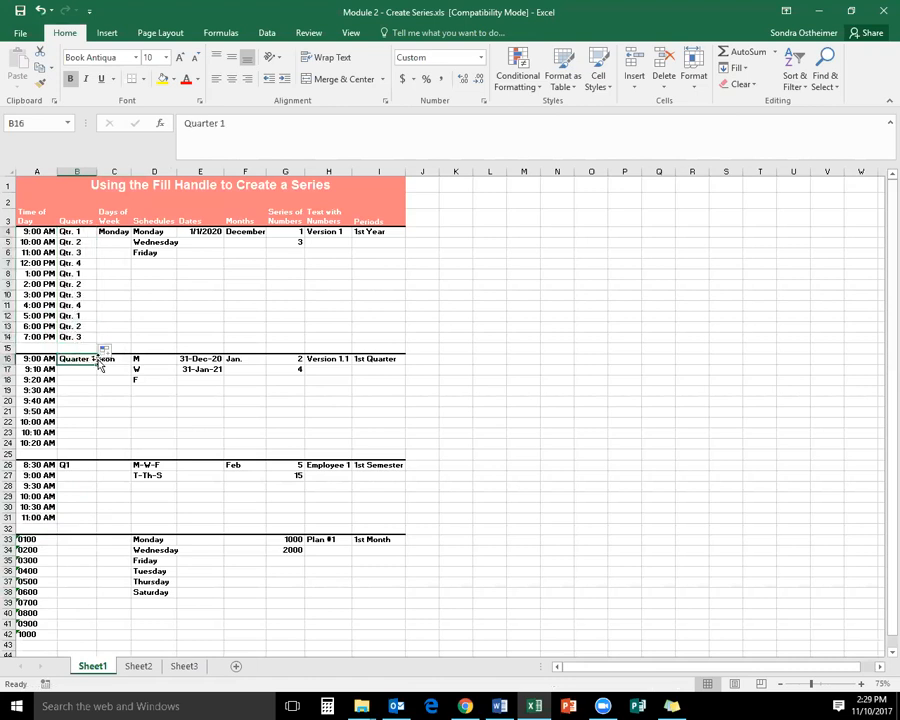
{"action": "left_click_drag", "start_coordinate": [97, 368], "coordinate": [94, 522]}
{"action": "left_click", "coordinate": [81, 467]}
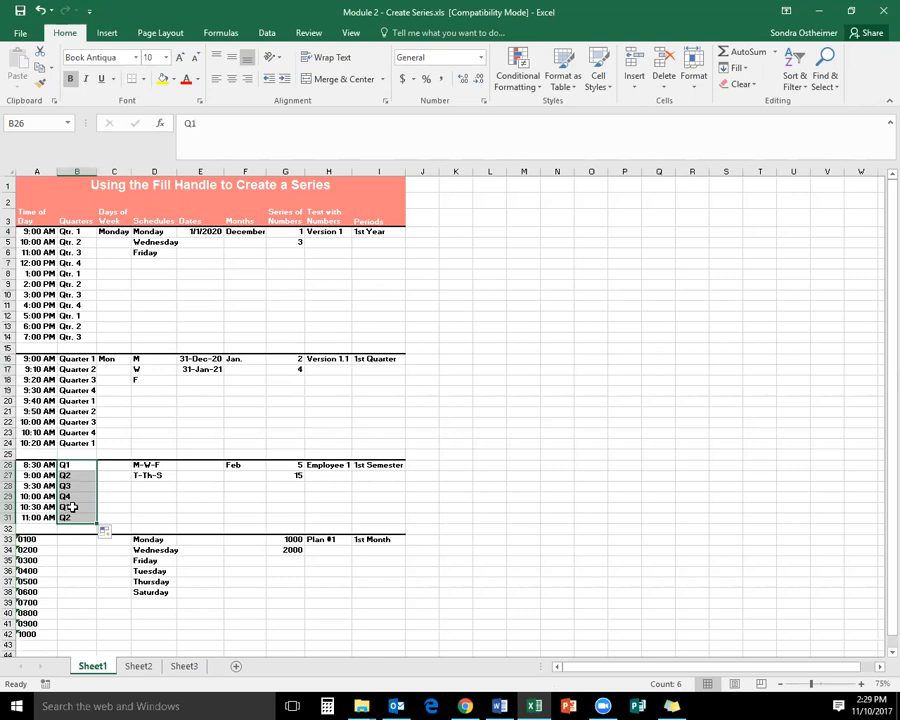
{"action": "left_click", "coordinate": [366, 362]}
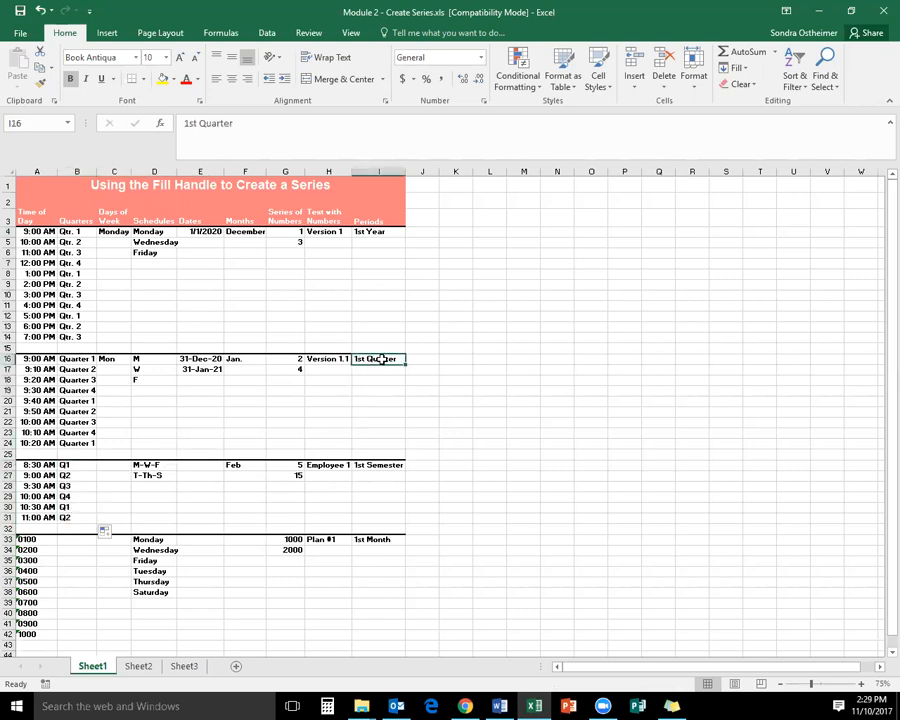
{"action": "left_click_drag", "start_coordinate": [405, 363], "coordinate": [401, 449]}
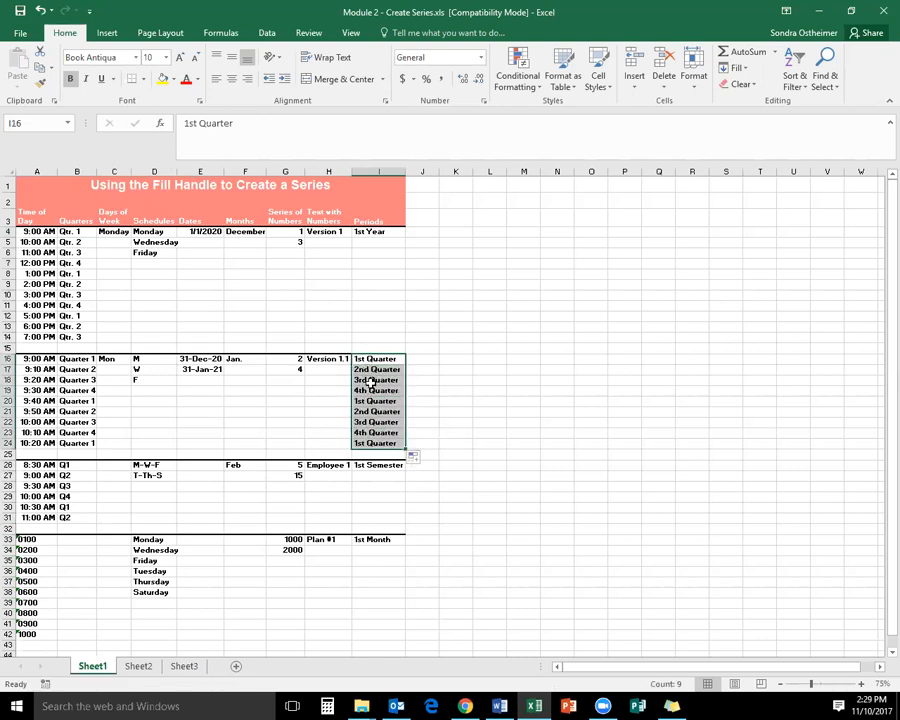
Fill the Days of Week column from Monday down to row 14 and from Mon down to row 24
{"action": "left_click", "coordinate": [117, 231]}
{"action": "left_click_drag", "start_coordinate": [129, 237], "coordinate": [126, 340]}
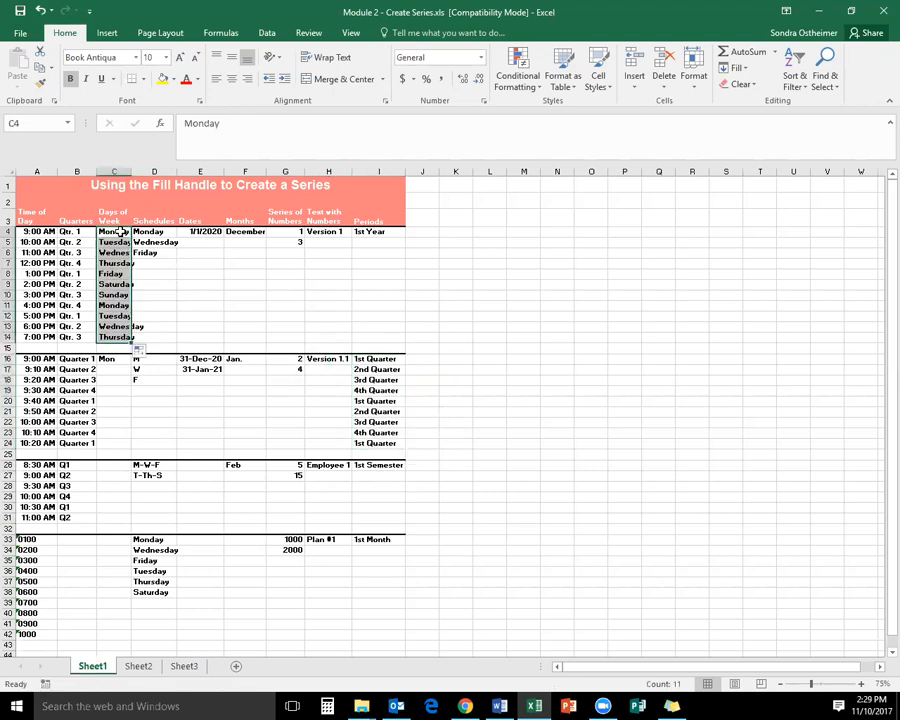
{"action": "left_click", "coordinate": [110, 360]}
{"action": "left_click_drag", "start_coordinate": [133, 366], "coordinate": [110, 443]}
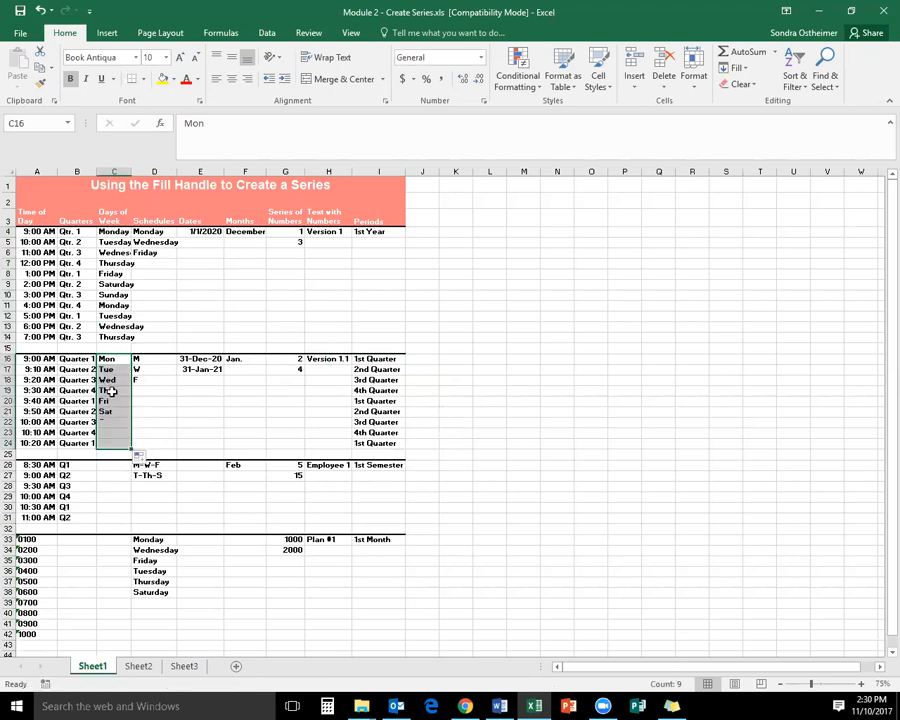
Try filling the Schedules series from only Monday and Wednesday down to row 14, and undo the fill
{"action": "left_click_drag", "start_coordinate": [146, 231], "coordinate": [180, 342]}
{"action": "left_click", "coordinate": [152, 233]}
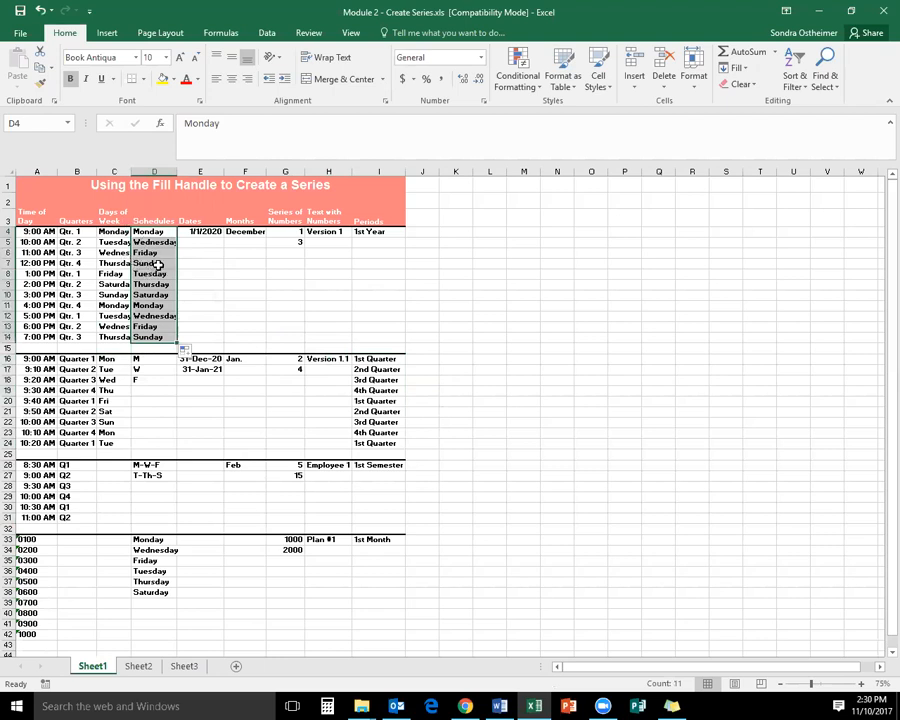
{"action": "key", "text": "ctrl+z"}
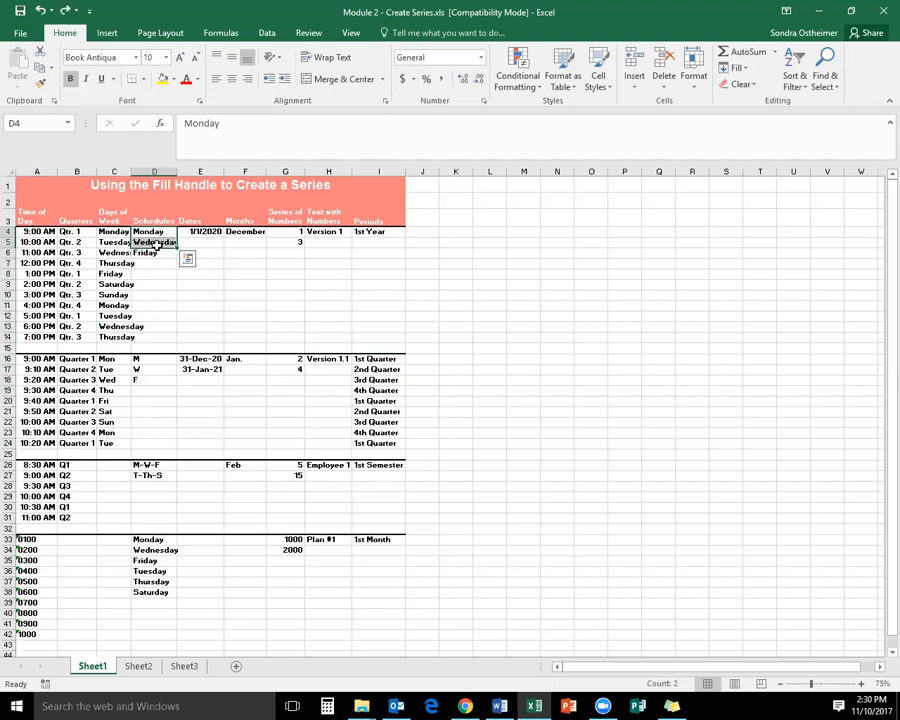
Extend the first three Schedules patterns (Monday/Wednesday/Friday, M/W/F and M-W-F/T-Th-S) down to rows 14, 24 and 31
{"action": "left_click_drag", "start_coordinate": [151, 232], "coordinate": [176, 338]}
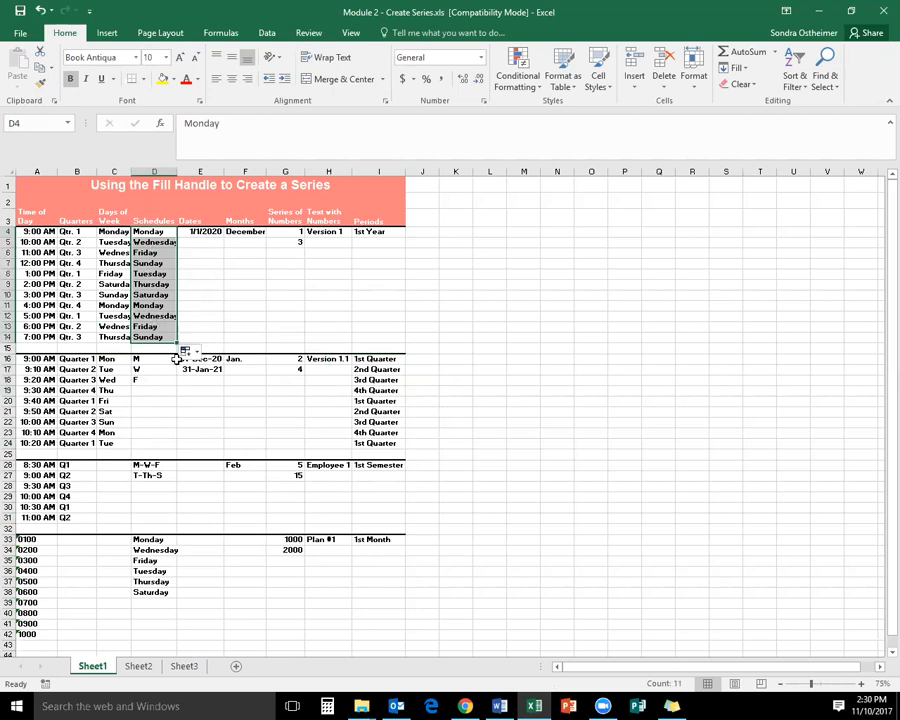
{"action": "left_click_drag", "start_coordinate": [151, 360], "coordinate": [152, 382]}
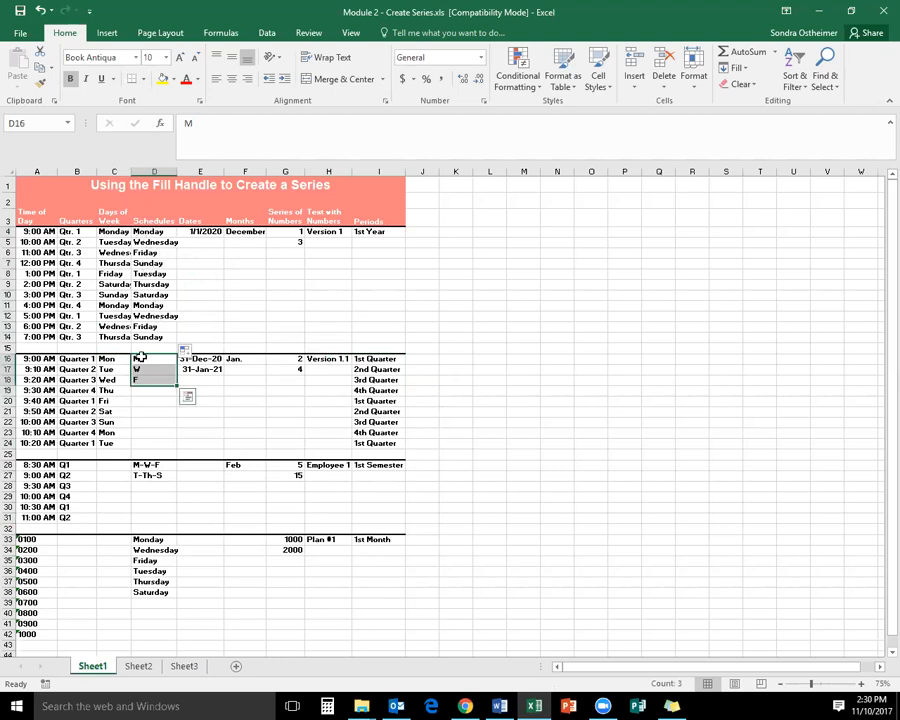
{"action": "left_click_drag", "start_coordinate": [176, 385], "coordinate": [177, 450]}
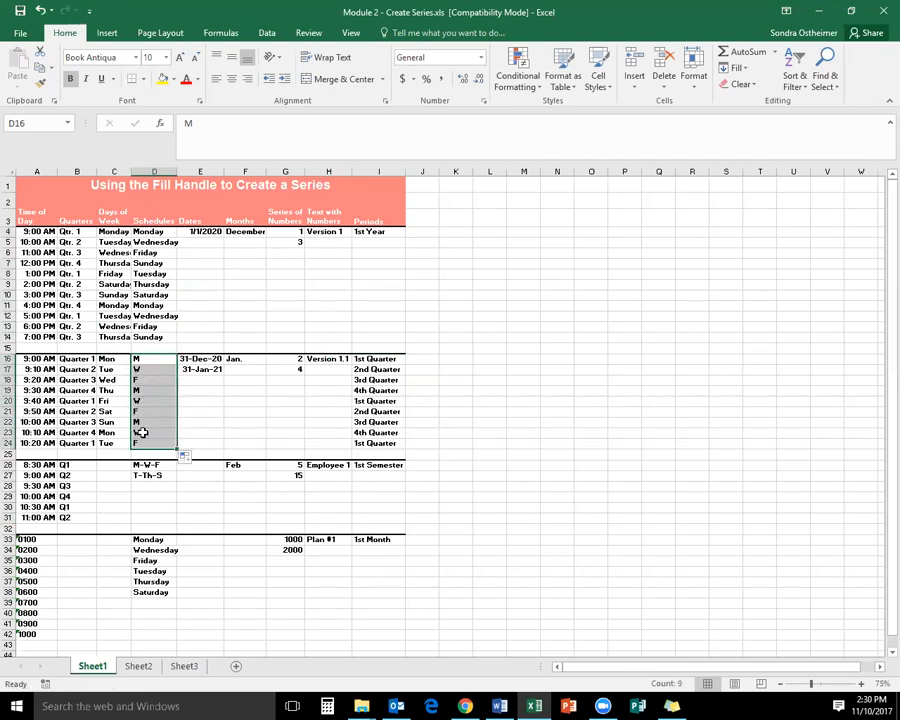
{"action": "left_click_drag", "start_coordinate": [151, 466], "coordinate": [178, 522]}
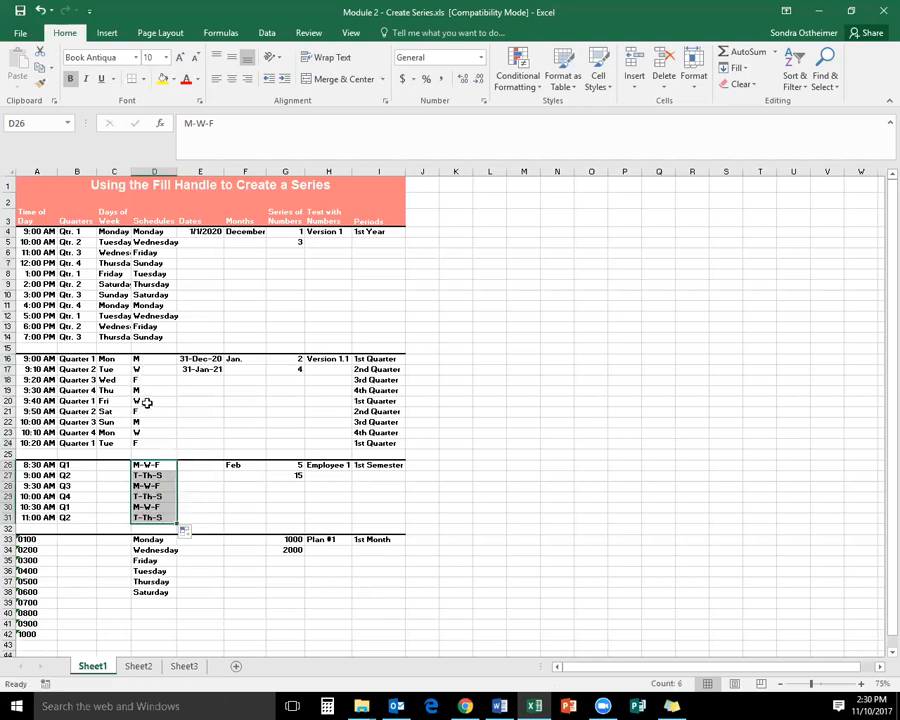
Repeat the six-day schedule in D33:D38 down to row 52
{"action": "scroll", "coordinate": [158, 440], "scroll_direction": "down", "scroll_amount": 1}
{"action": "left_click_drag", "start_coordinate": [154, 488], "coordinate": [156, 540]}
{"action": "scroll", "coordinate": [166, 524], "scroll_direction": "down", "scroll_amount": 2}
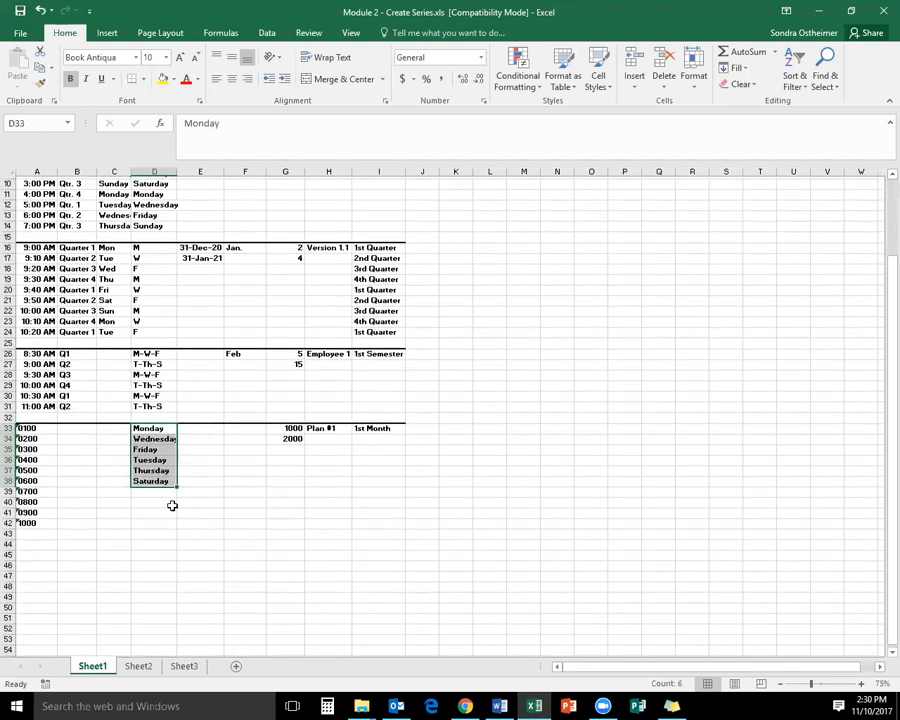
{"action": "left_click_drag", "start_coordinate": [177, 483], "coordinate": [177, 627]}
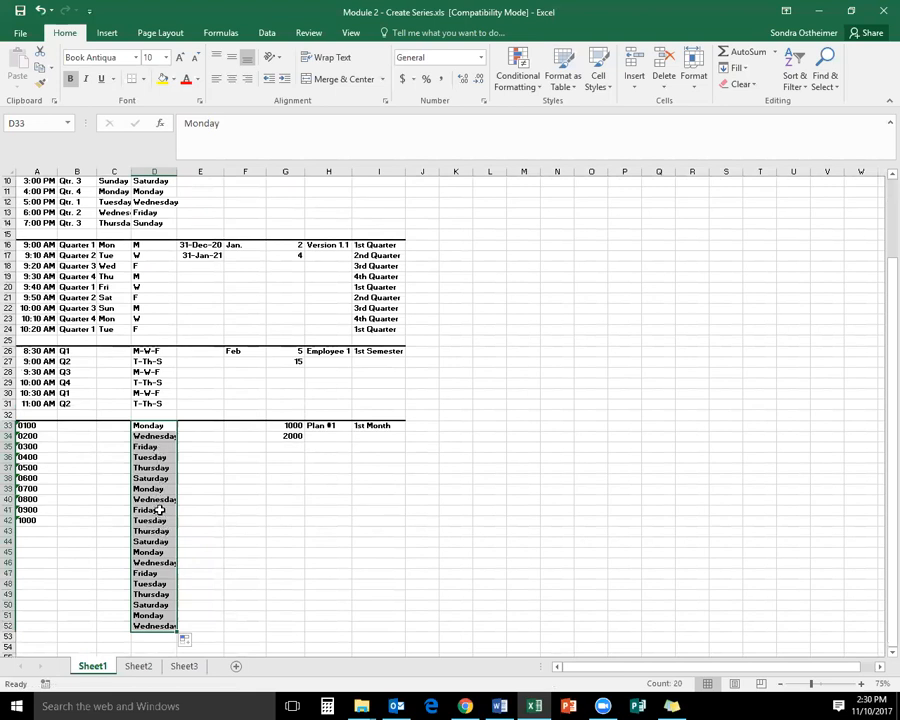
Fill the Dates column daily from 1/1/2020 down to row 14 and monthly from 31-Dec-20 and 31-Jan-21 down to row 24
{"action": "scroll", "coordinate": [197, 503], "scroll_direction": "up", "scroll_amount": 3}
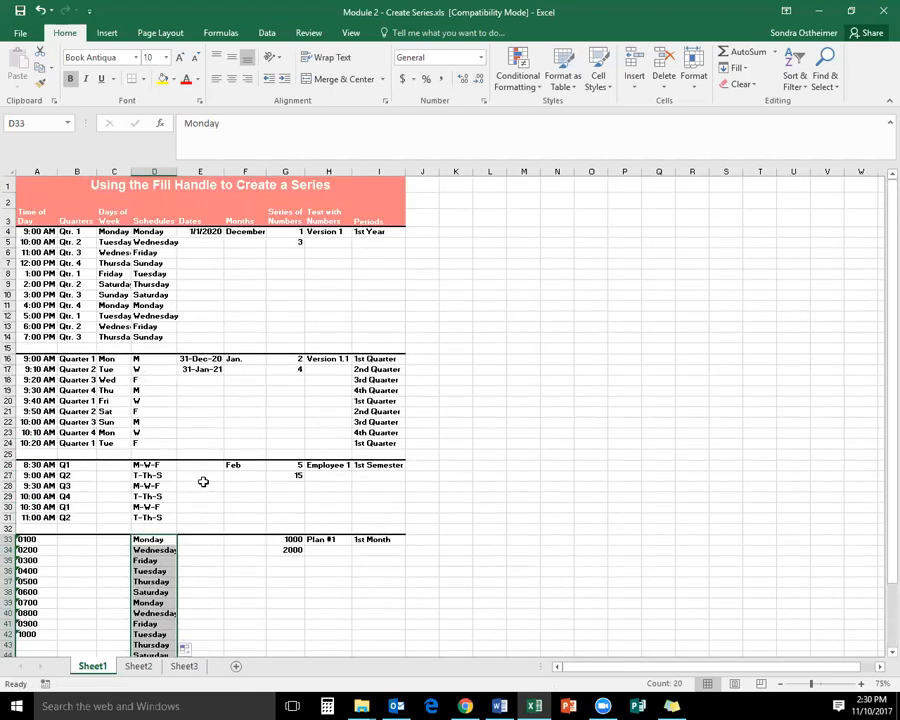
{"action": "left_click", "coordinate": [205, 232]}
{"action": "left_click_drag", "start_coordinate": [224, 237], "coordinate": [208, 340]}
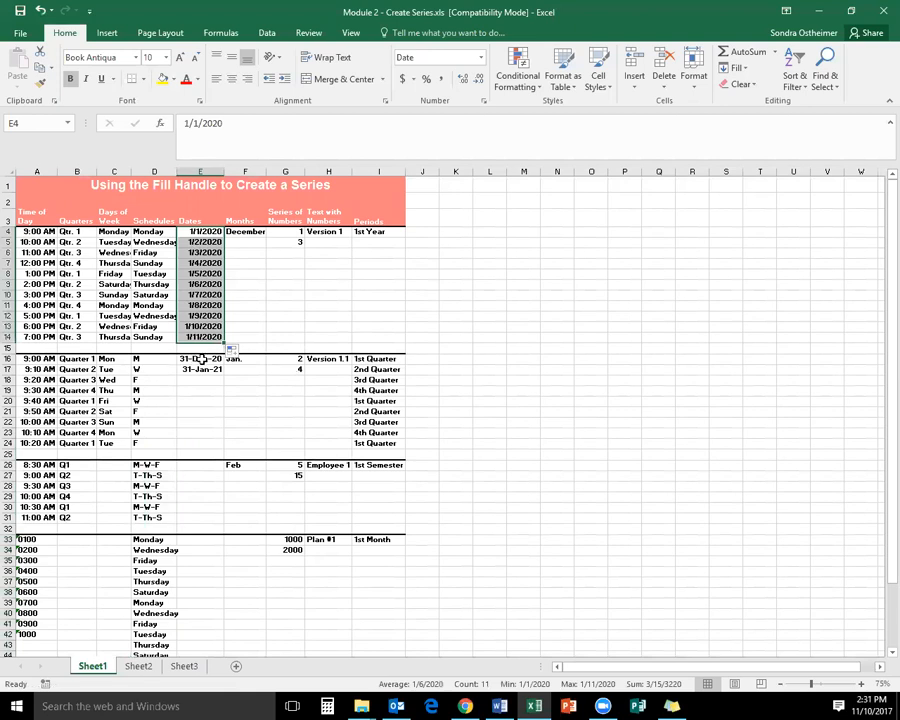
{"action": "left_click_drag", "start_coordinate": [198, 359], "coordinate": [222, 446]}
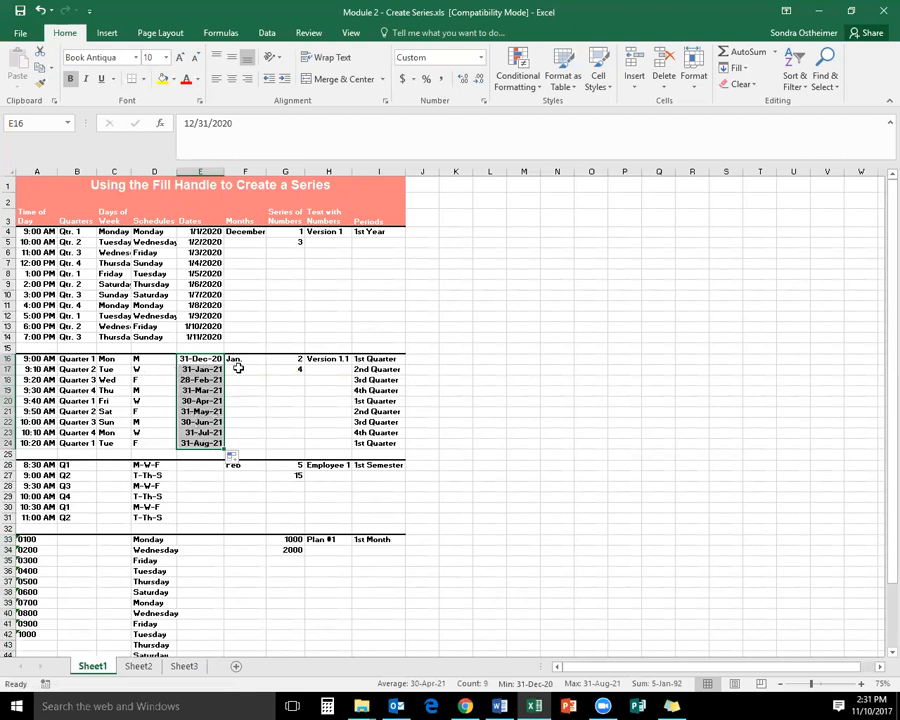
Fill the Months column from December in F4 down to row 14
{"action": "left_click", "coordinate": [249, 232]}
{"action": "left_click_drag", "start_coordinate": [266, 237], "coordinate": [251, 340]}
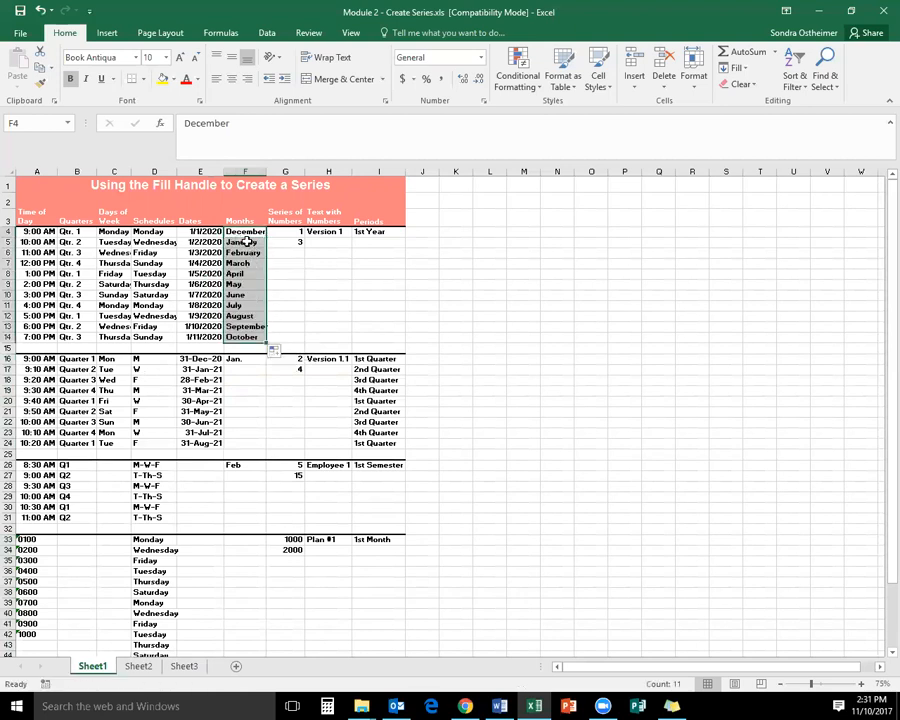
Try a daily fill from 31-Dec-20 alone down to E24, and refill the range with month-end dates
{"action": "left_click", "coordinate": [190, 358]}
{"action": "left_click_drag", "start_coordinate": [223, 364], "coordinate": [215, 447]}
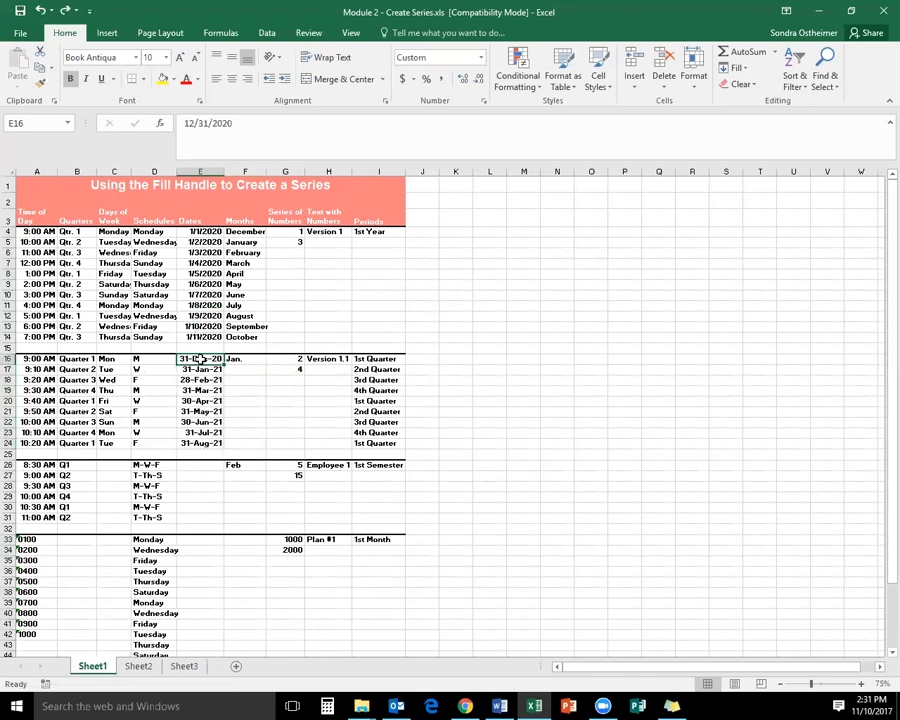
{"action": "left_click_drag", "start_coordinate": [199, 357], "coordinate": [213, 449]}
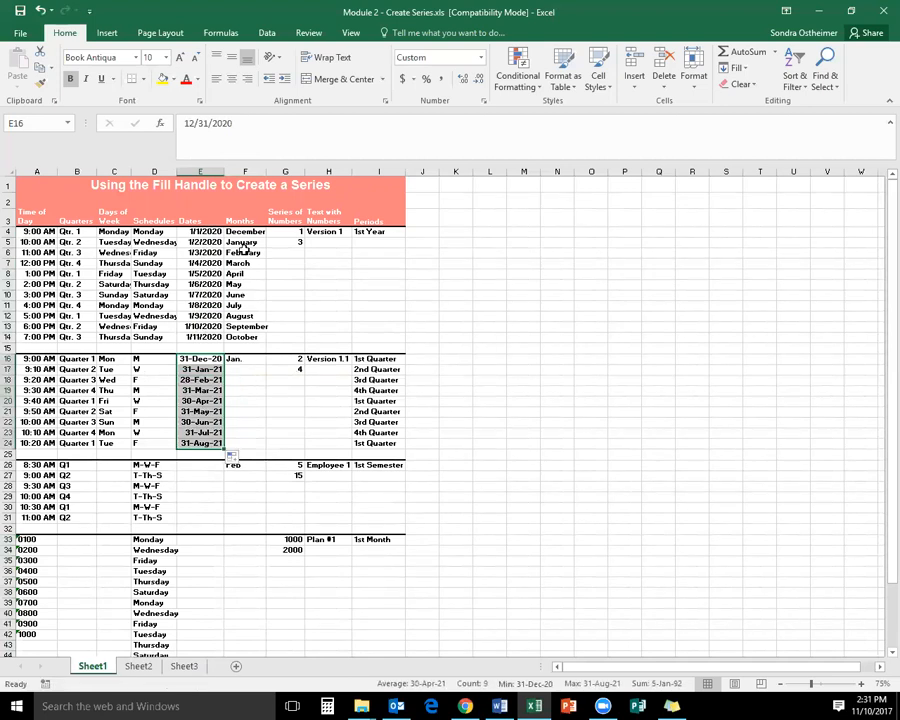
Fill the abbreviated months from Jan. down to row 24 and from Feb down to row 31
{"action": "left_click", "coordinate": [240, 360]}
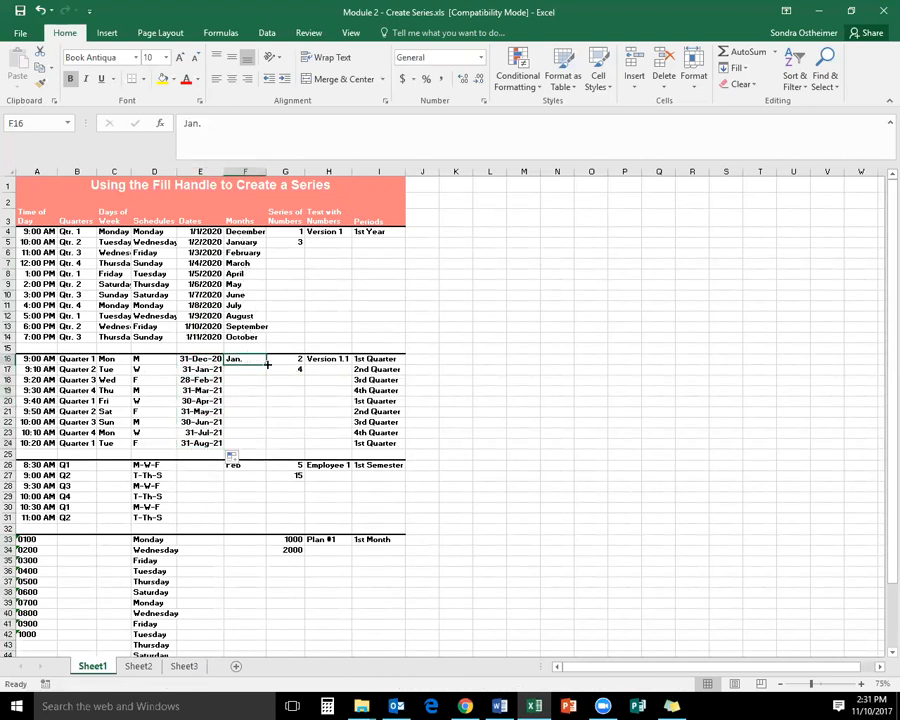
{"action": "left_click_drag", "start_coordinate": [267, 366], "coordinate": [251, 446]}
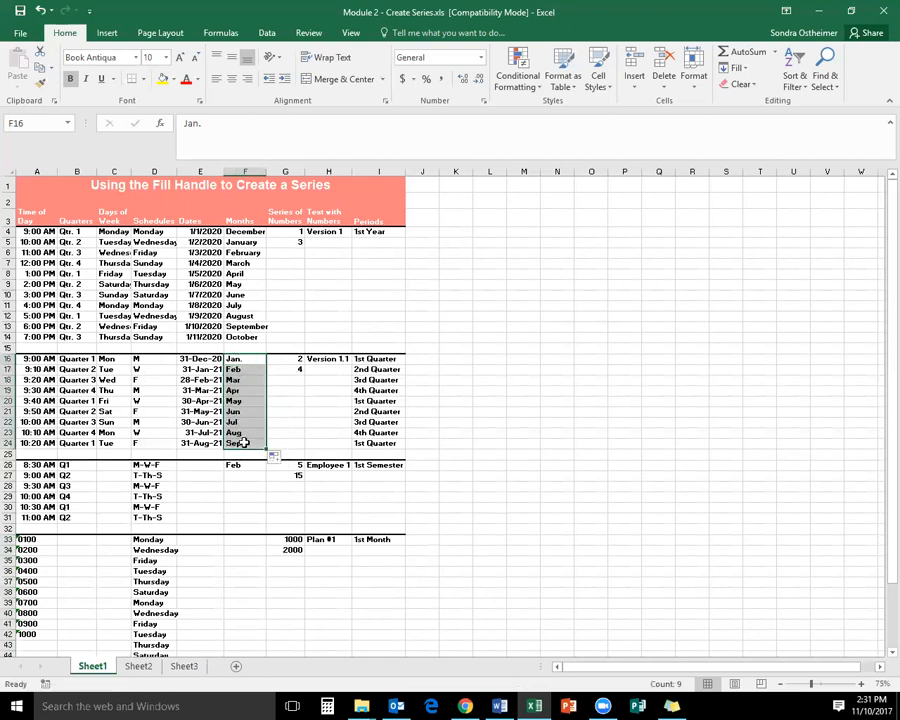
{"action": "left_click", "coordinate": [237, 466]}
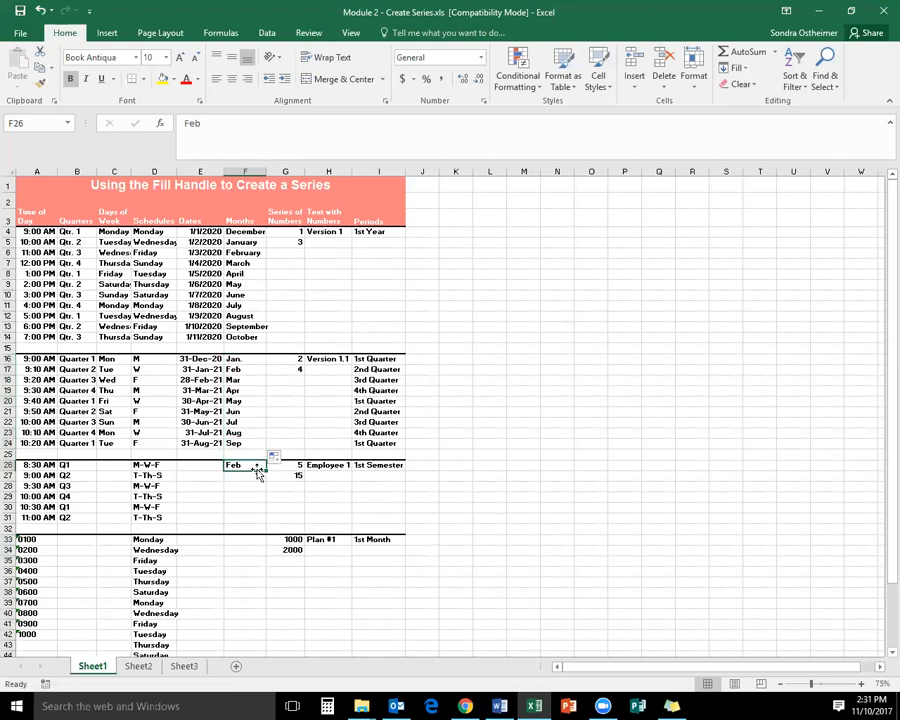
{"action": "left_click_drag", "start_coordinate": [267, 469], "coordinate": [259, 527]}
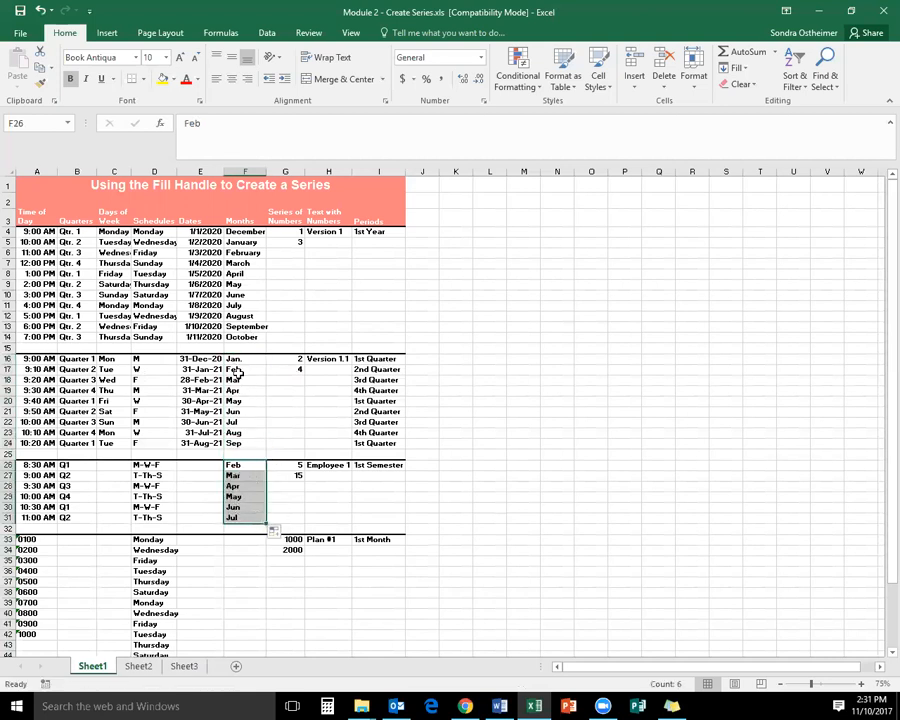
Try filling the number series from the single value 1 in G4 down to row 14, and undo the fill
{"action": "left_click", "coordinate": [291, 232]}
{"action": "left_click_drag", "start_coordinate": [305, 237], "coordinate": [298, 342]}
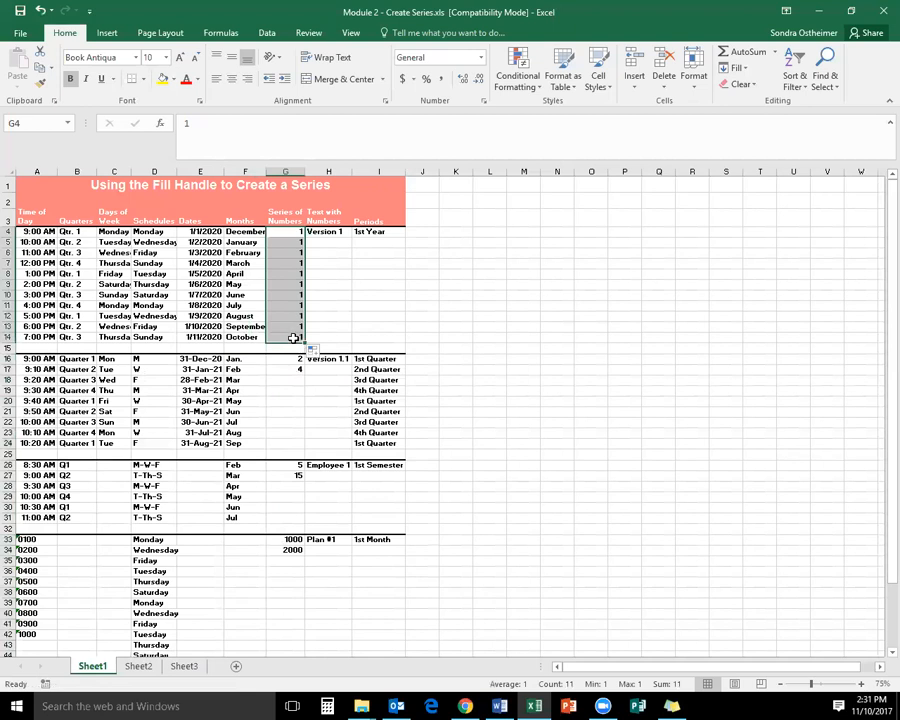
{"action": "key", "text": "ctrl+z"}
Extend the four Series of Numbers sequences from their two starting values down to rows 14, 24, 31 and 42
{"action": "left_click_drag", "start_coordinate": [285, 237], "coordinate": [290, 550]}
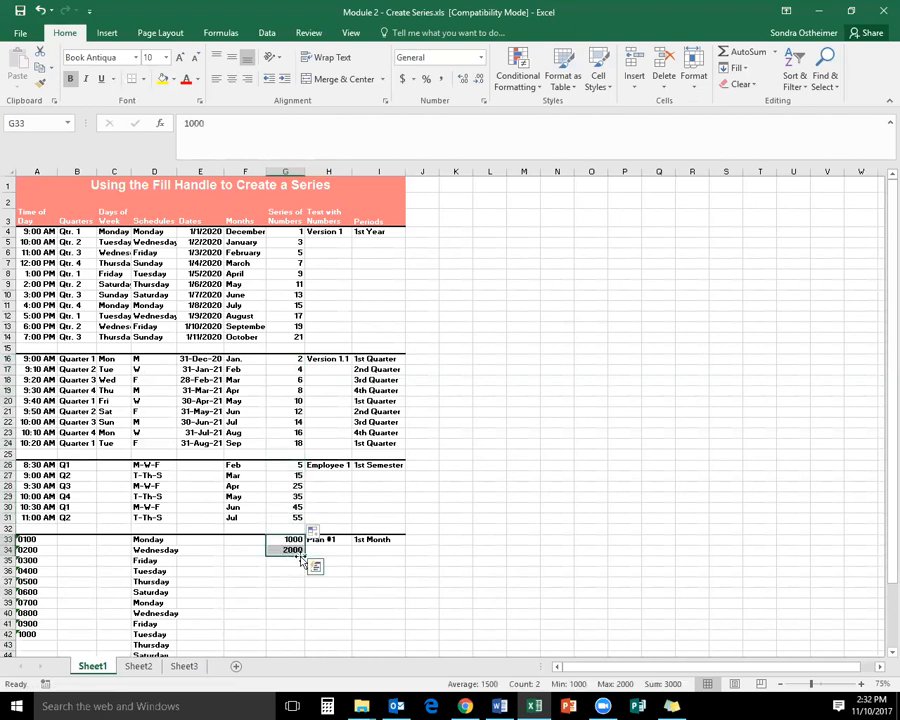
{"action": "left_click_drag", "start_coordinate": [307, 556], "coordinate": [295, 641]}
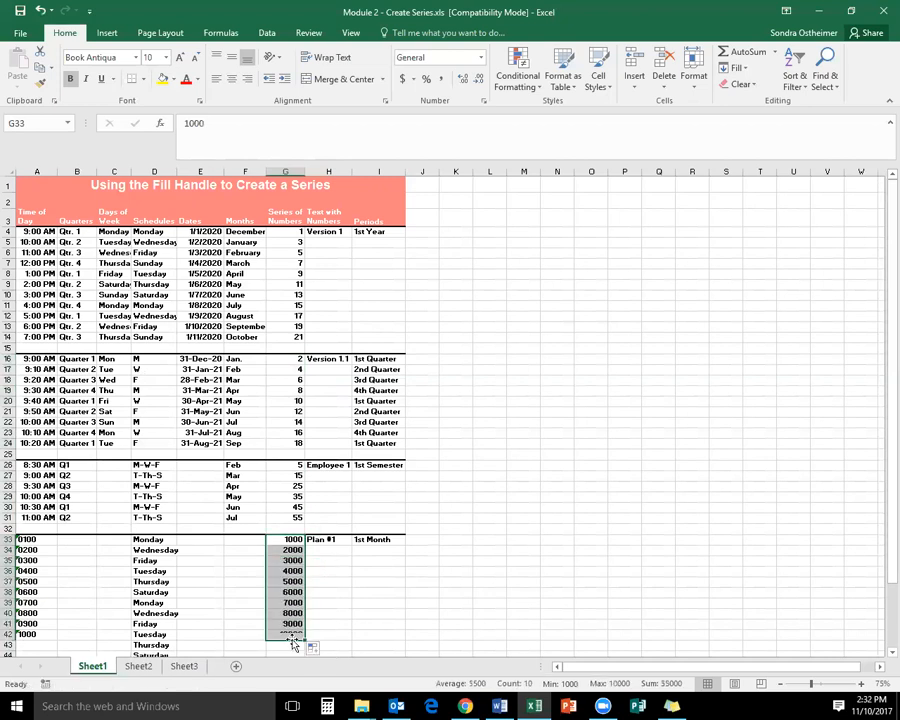
Fill the four Text with Numbers series from Version 1, Version 1.1, Employee 1 and Plan #1 down to rows 14, 24, 31 and 42
{"action": "left_click", "coordinate": [341, 233]}
{"action": "left_click_drag", "start_coordinate": [352, 236], "coordinate": [346, 344]}
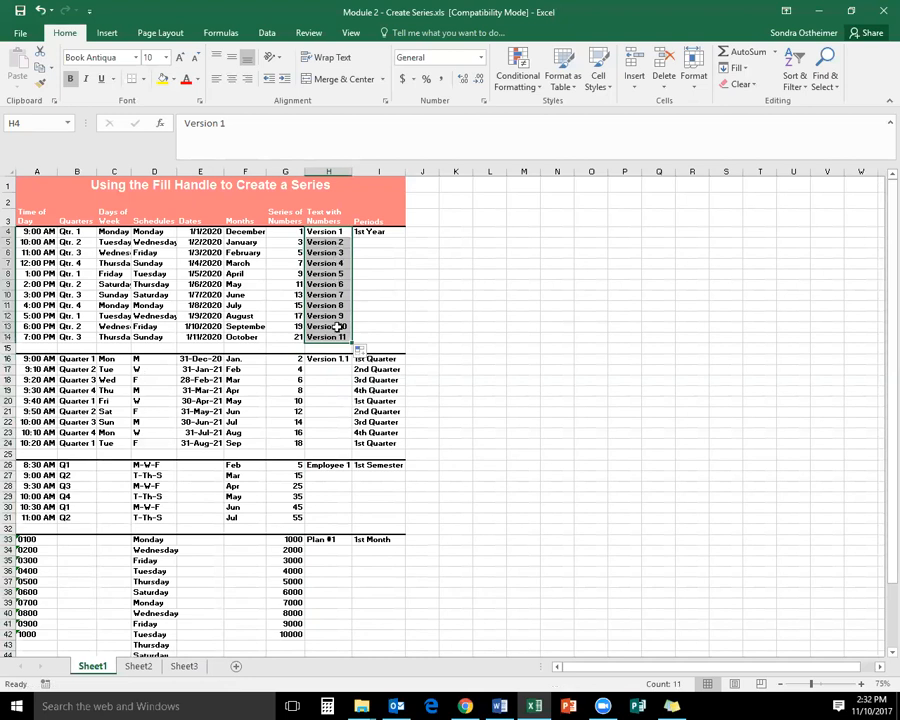
{"action": "left_click", "coordinate": [328, 358]}
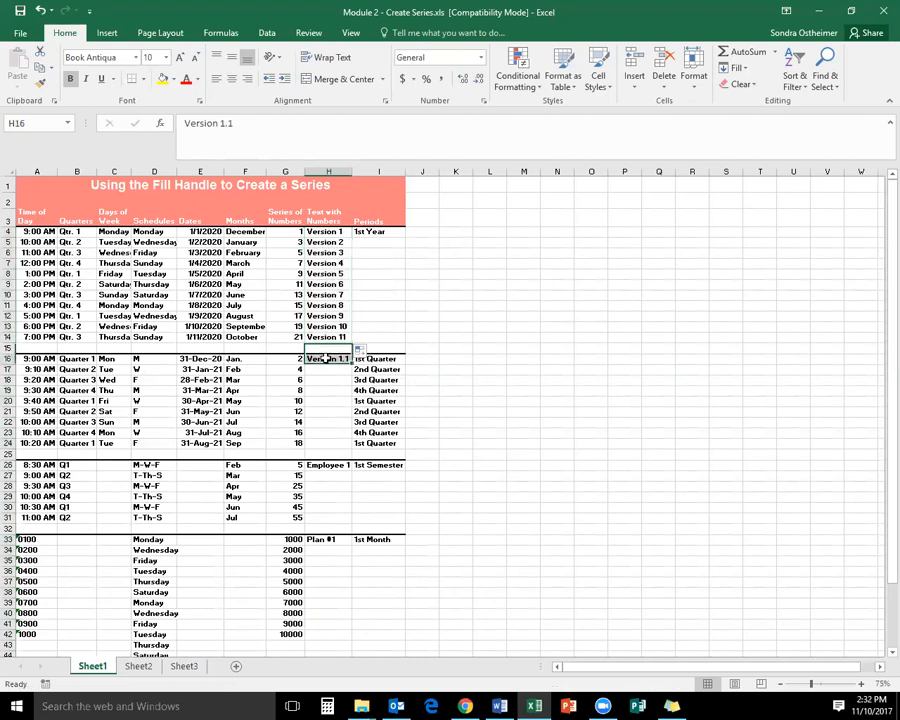
{"action": "left_click_drag", "start_coordinate": [350, 368], "coordinate": [348, 516]}
{"action": "left_click", "coordinate": [333, 465]}
{"action": "left_click", "coordinate": [326, 539]}
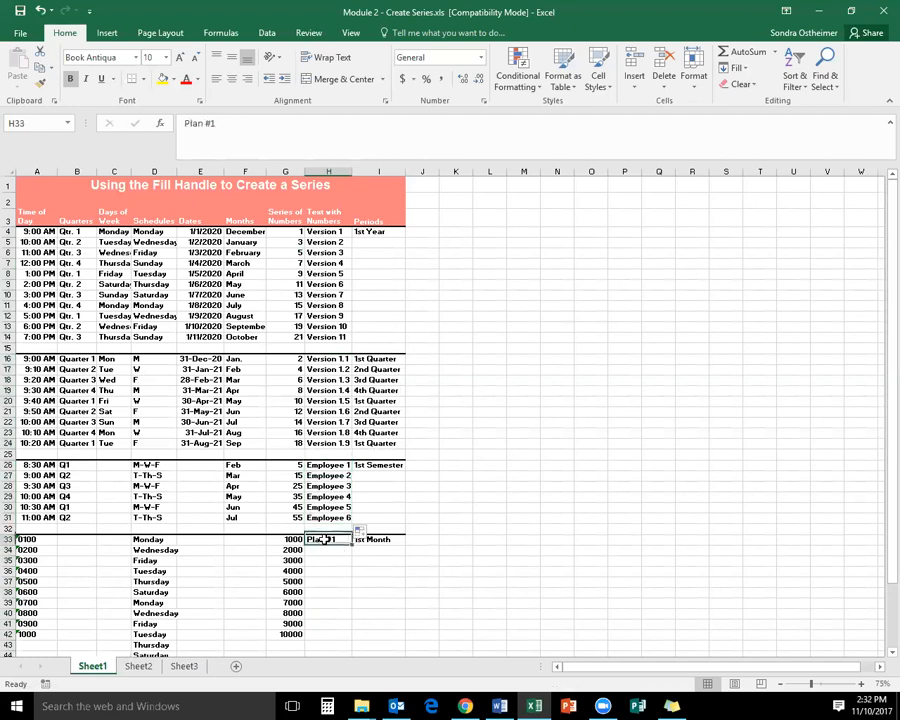
{"action": "left_click_drag", "start_coordinate": [350, 547], "coordinate": [345, 643]}
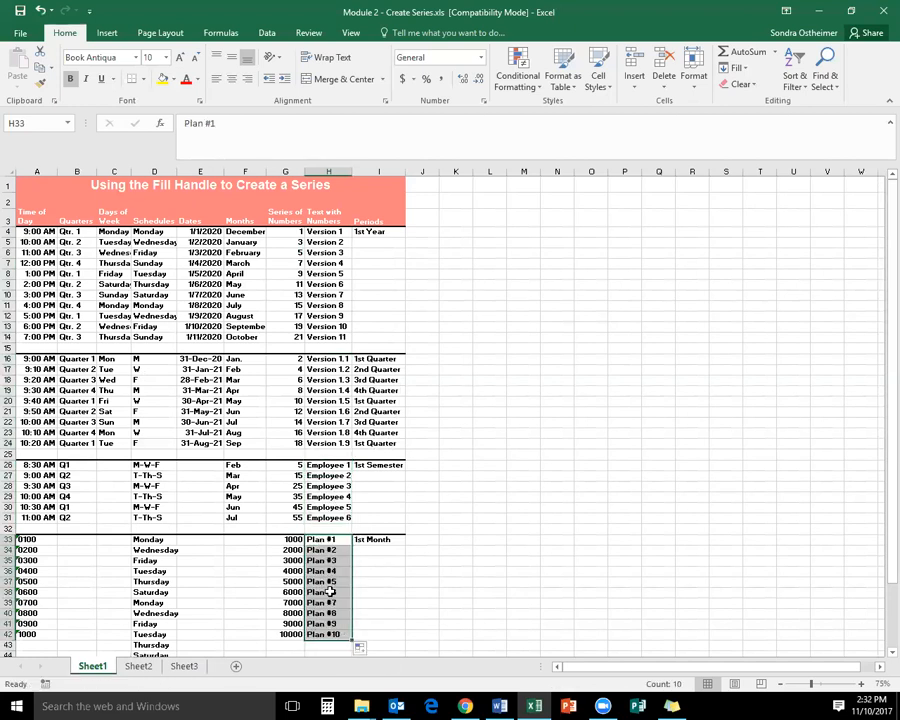
Fill the Periods series from 1st Year down to row 14, 1st Semester down to row 31 and 1st Month down to row 42
{"action": "left_click", "coordinate": [390, 232]}
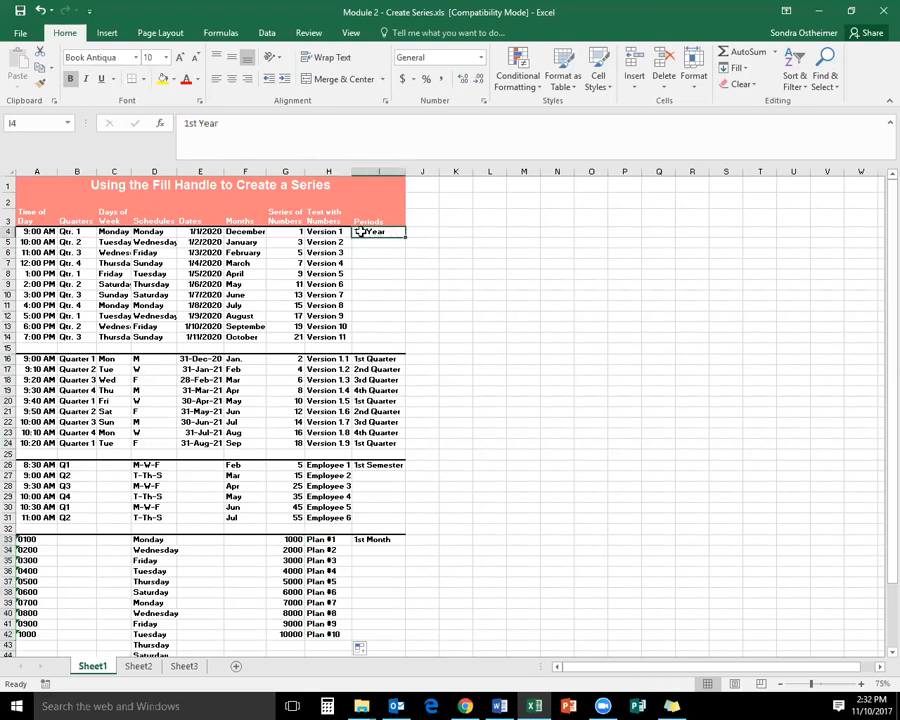
{"action": "left_click_drag", "start_coordinate": [405, 237], "coordinate": [406, 342]}
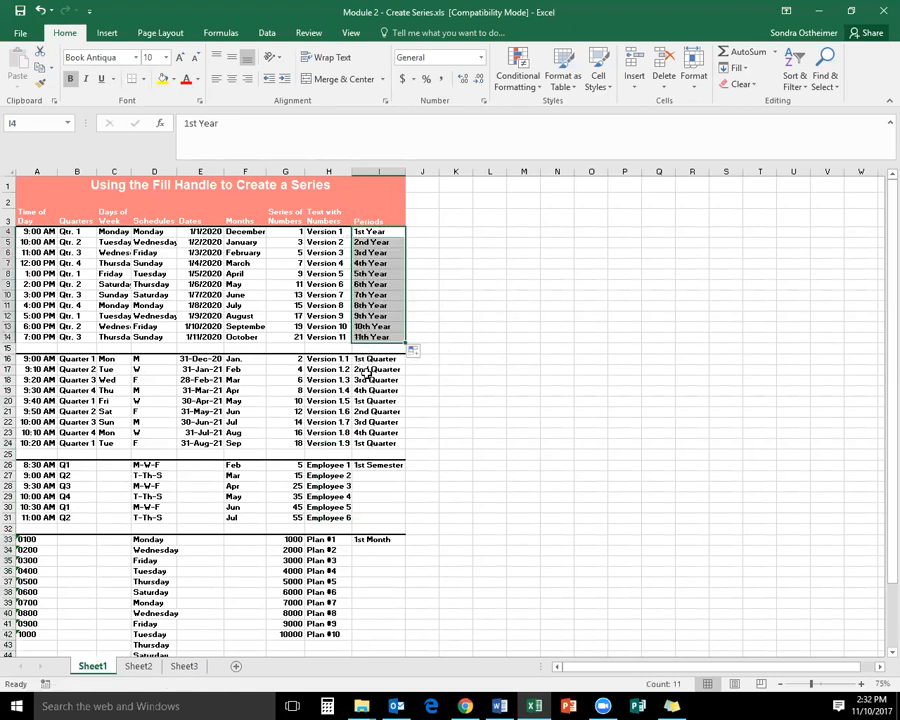
{"action": "left_click", "coordinate": [388, 466]}
{"action": "left_click_drag", "start_coordinate": [405, 470], "coordinate": [390, 638]}
{"action": "left_click", "coordinate": [386, 540]}
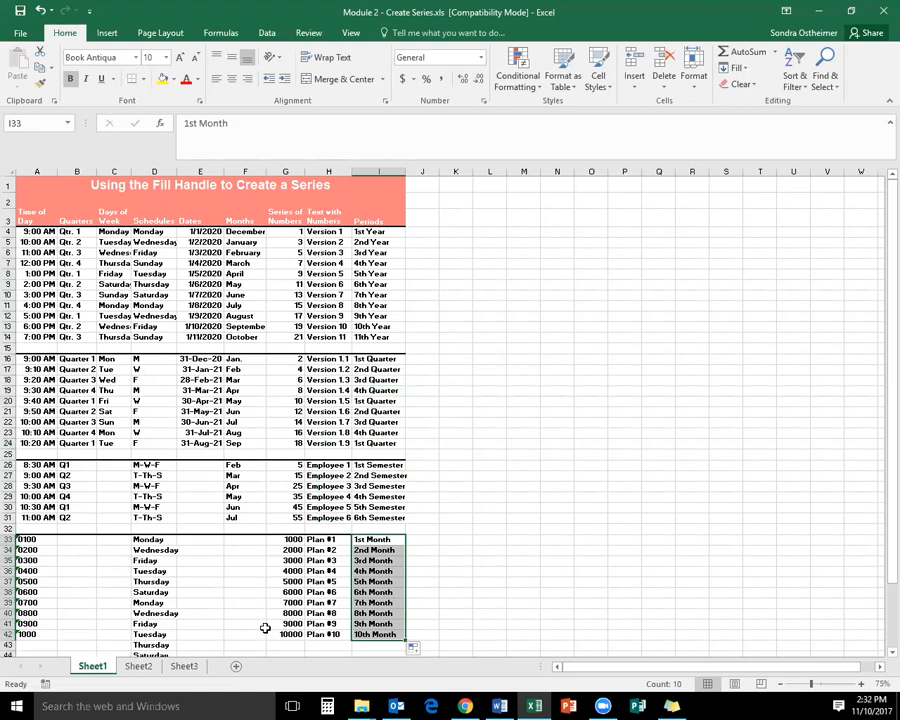